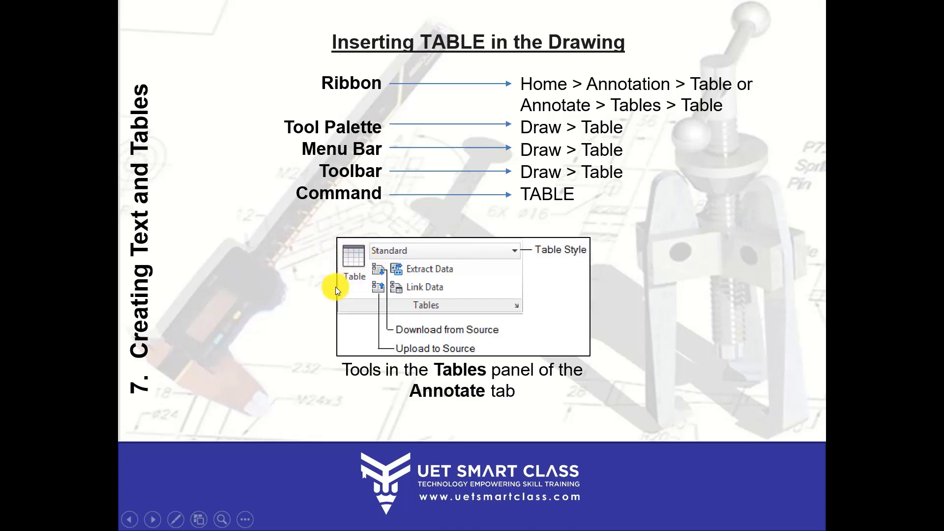
Switch from the slide presentation to the empty Drawing1 drawing in AutoCAD
left_click(357, 259)
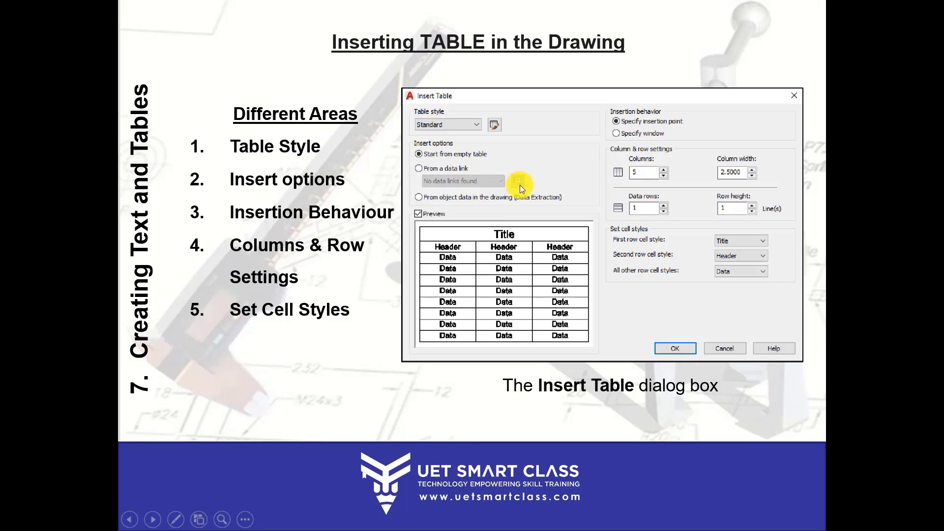
key("alt+Tab")
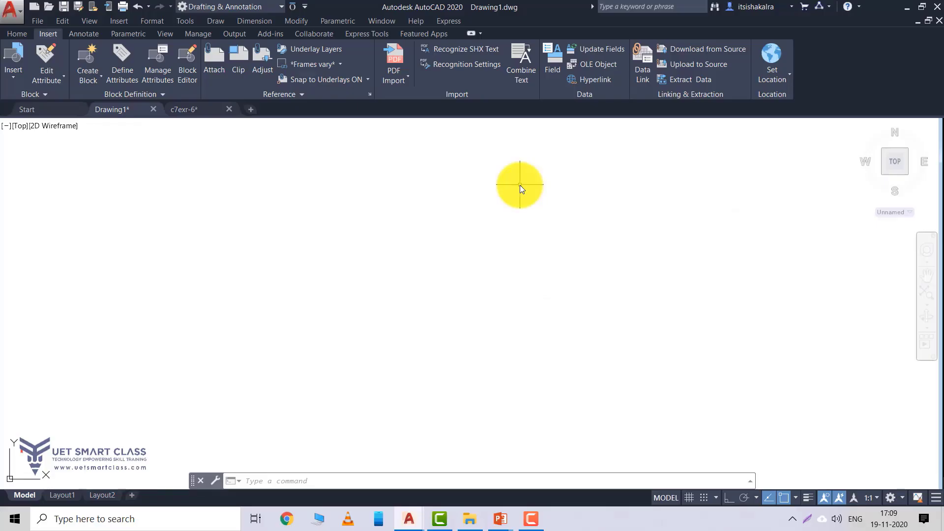
type("TABLE")
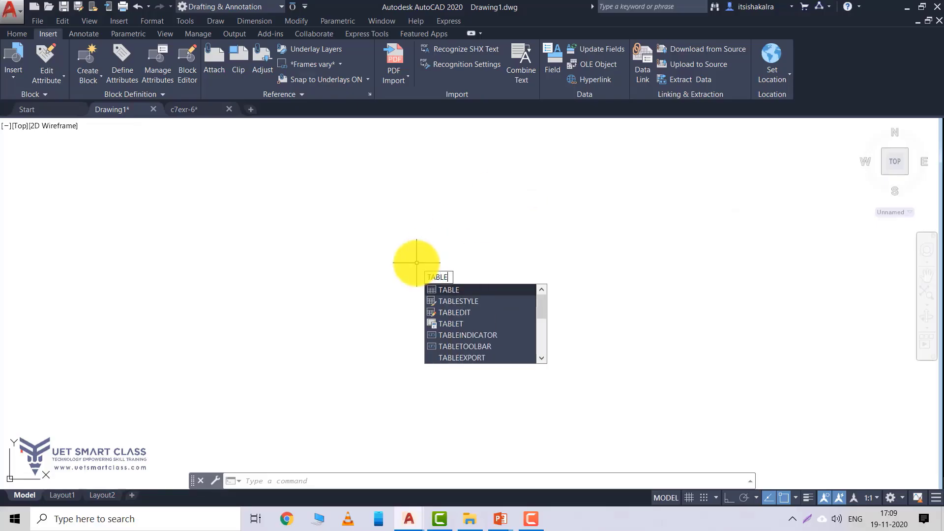
key("Return")
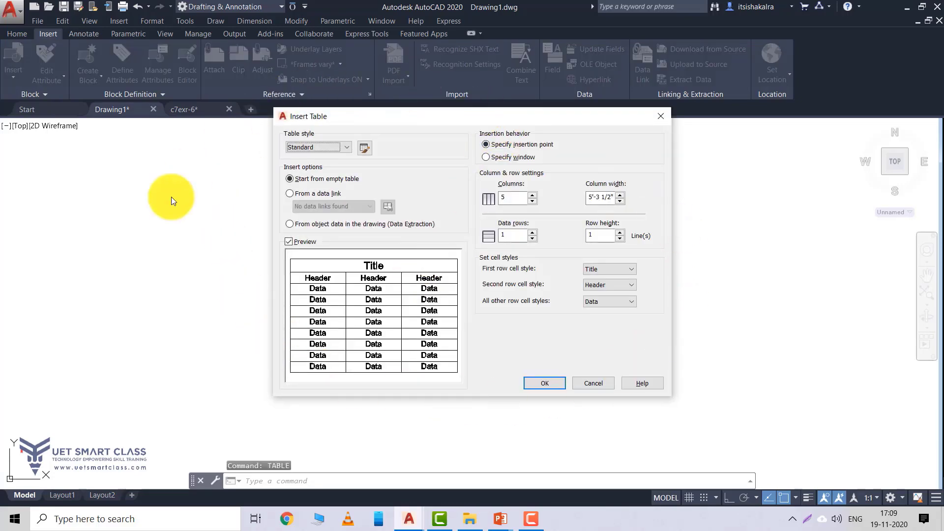
left_click(594, 382)
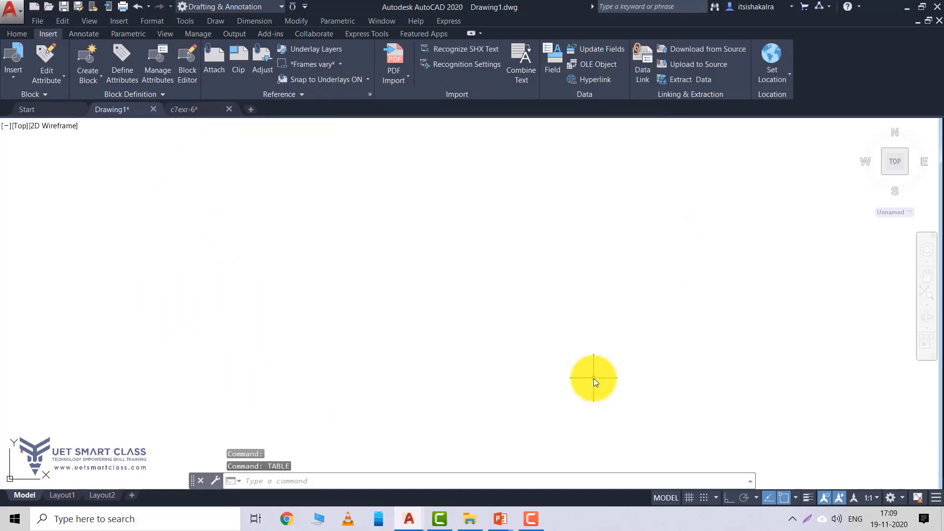
Start the Table command from the annotation tools to open the Insert Table settings
left_click(10, 34)
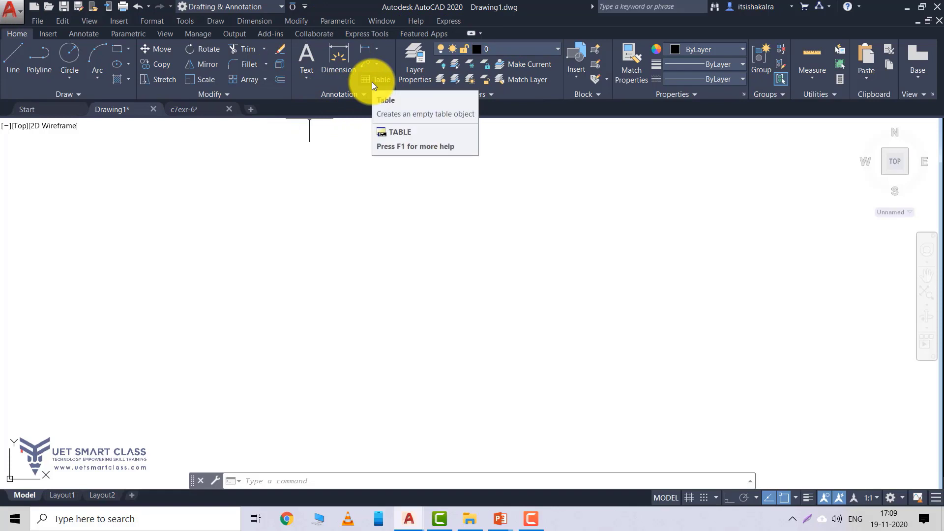
left_click(75, 37)
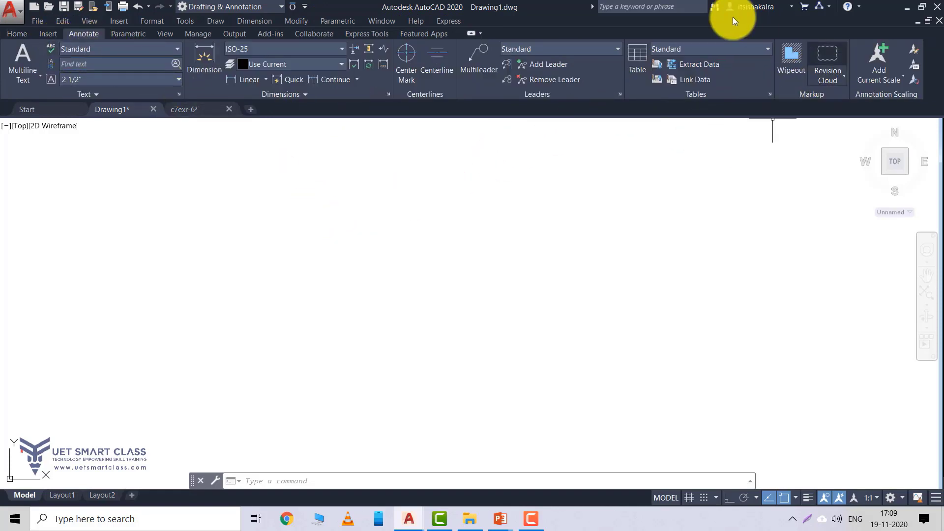
left_click(638, 74)
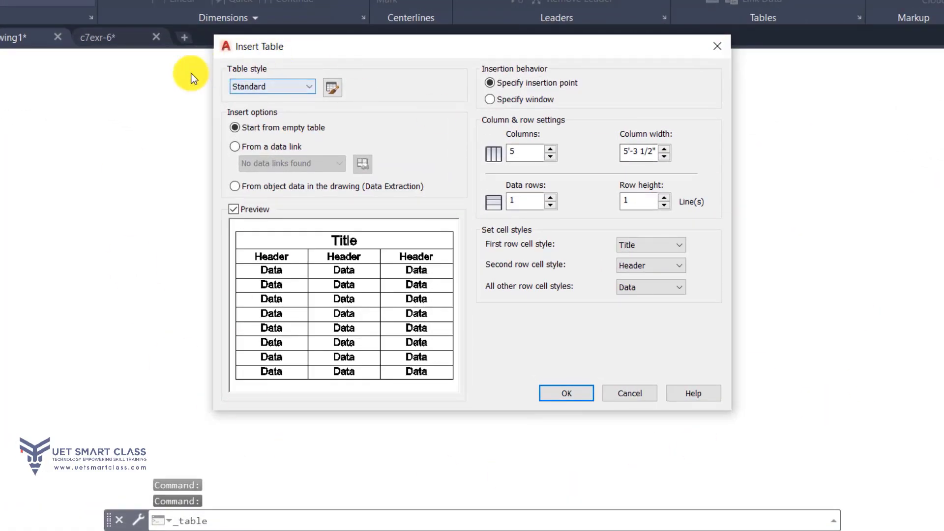
Examine the available table styles and the Table Style manager, keeping the Standard style
left_click(270, 84)
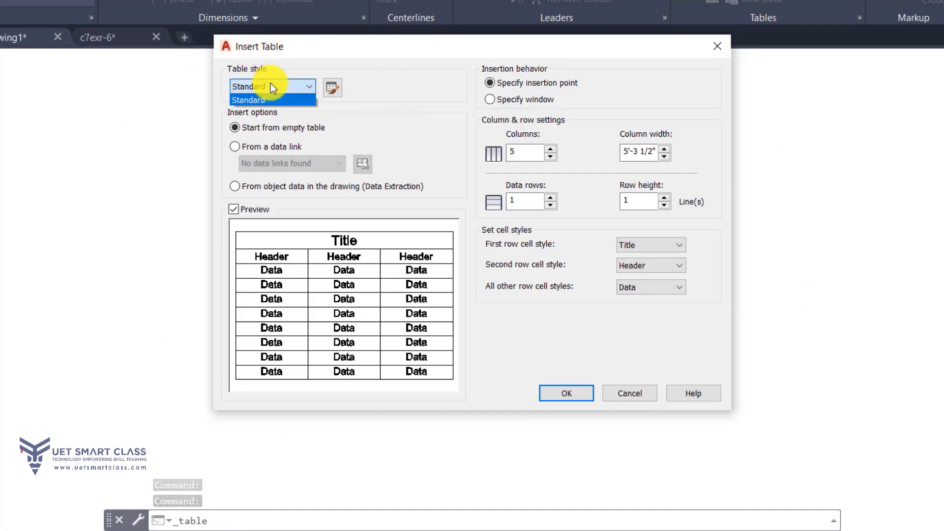
left_click(270, 86)
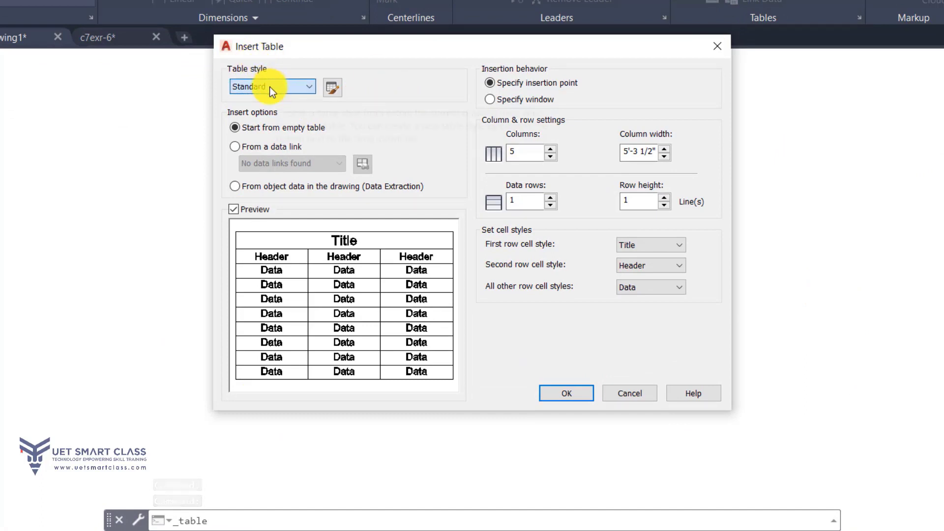
left_click(330, 89)
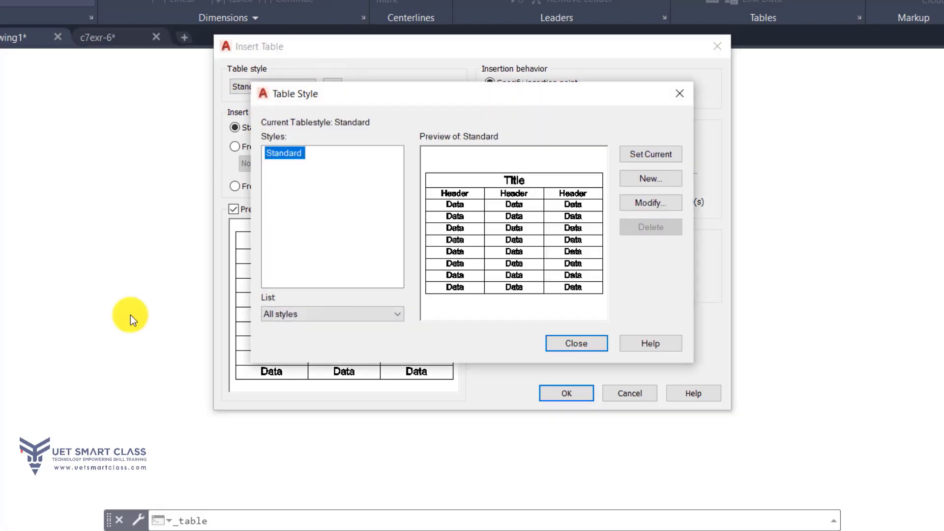
left_click(558, 345)
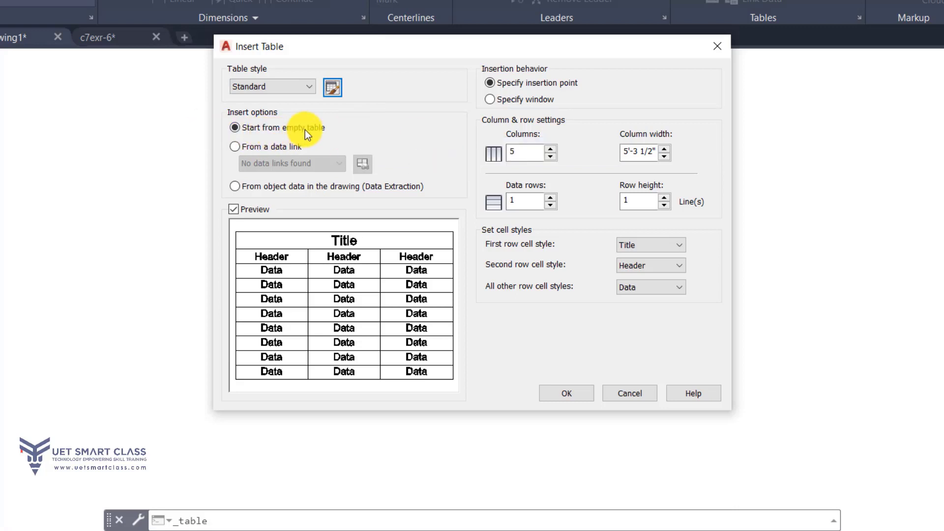
Set the table's insert option to From a data link and view the Data Link Manager
left_click(236, 147)
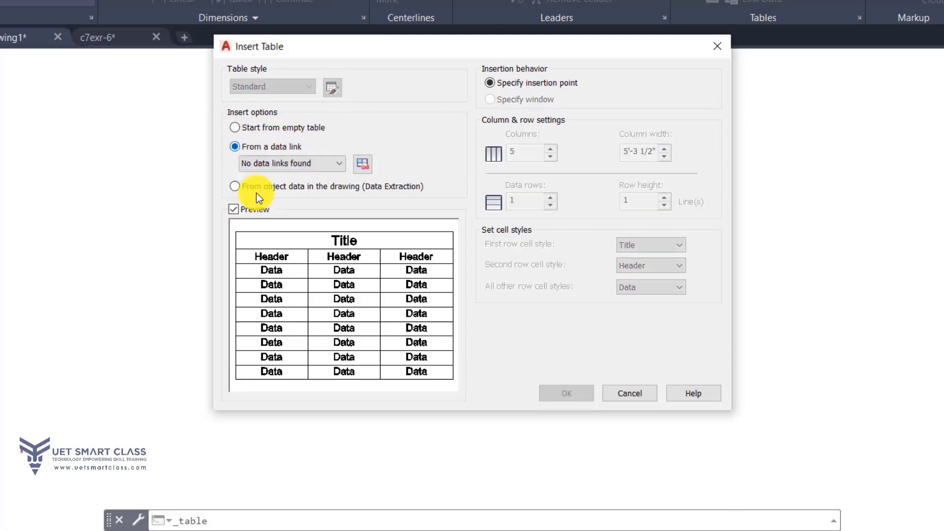
left_click(284, 163)
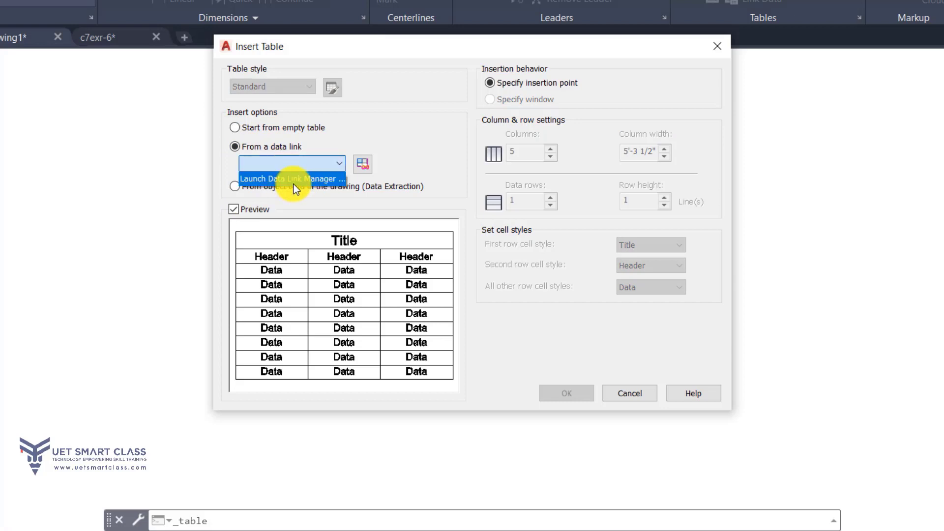
left_click(293, 183)
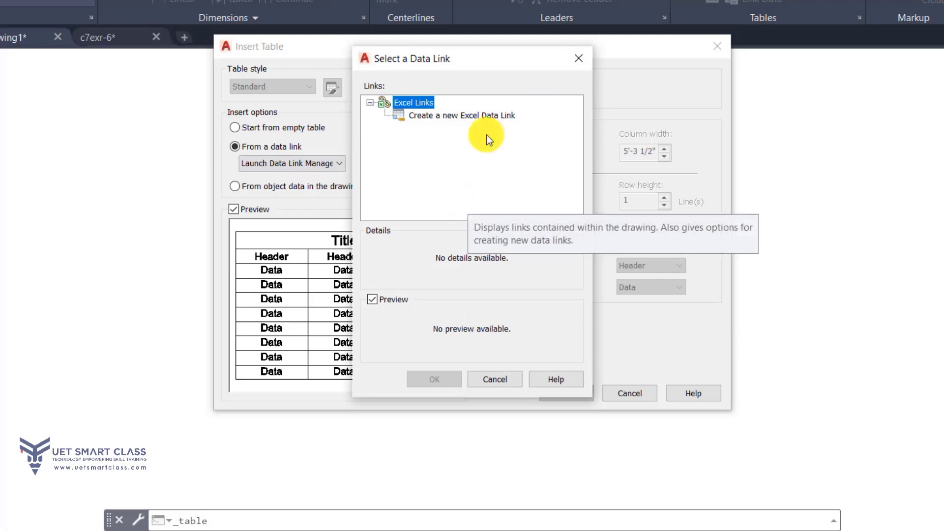
left_click(494, 379)
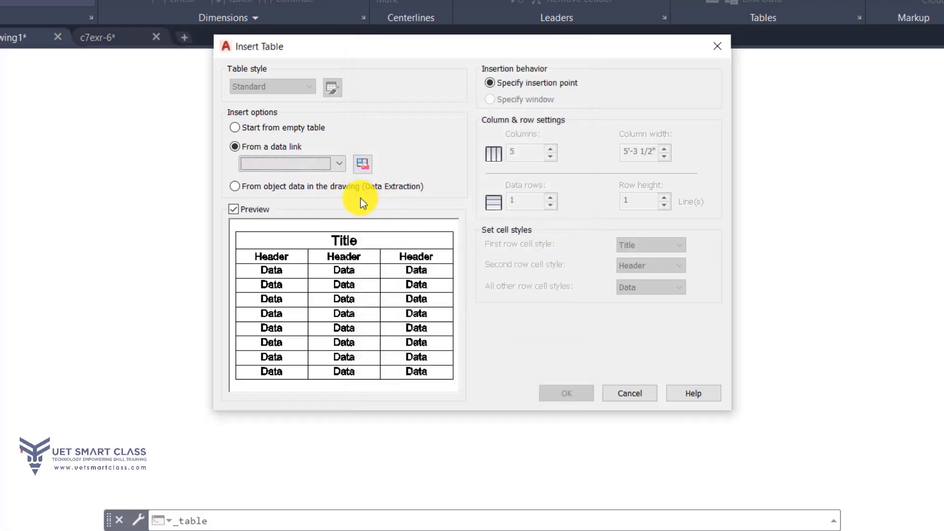
Create a new Excel data link named "Sheet 1"
left_click(364, 163)
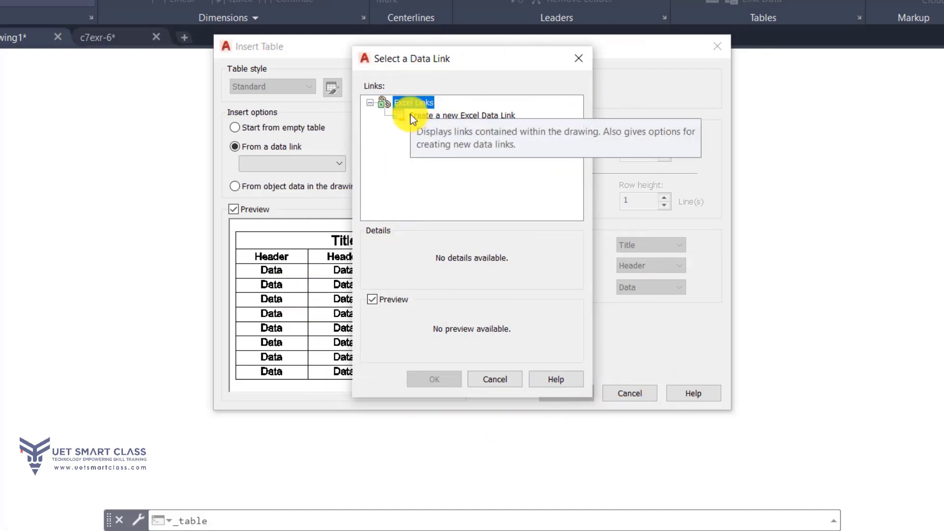
left_click(440, 120)
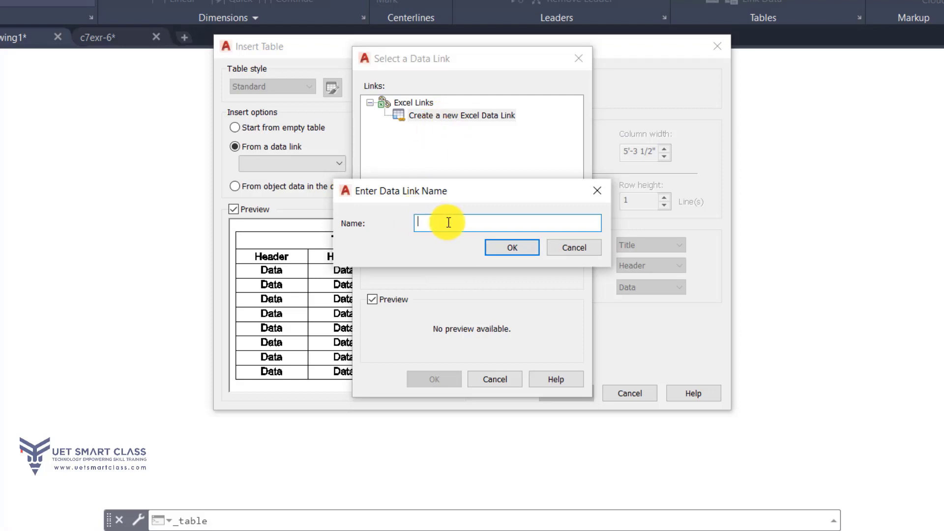
type("Shhet")
key("BackSpace")
key("BackSpace")
key("BackSpace")
type("eet 1")
left_click(504, 251)
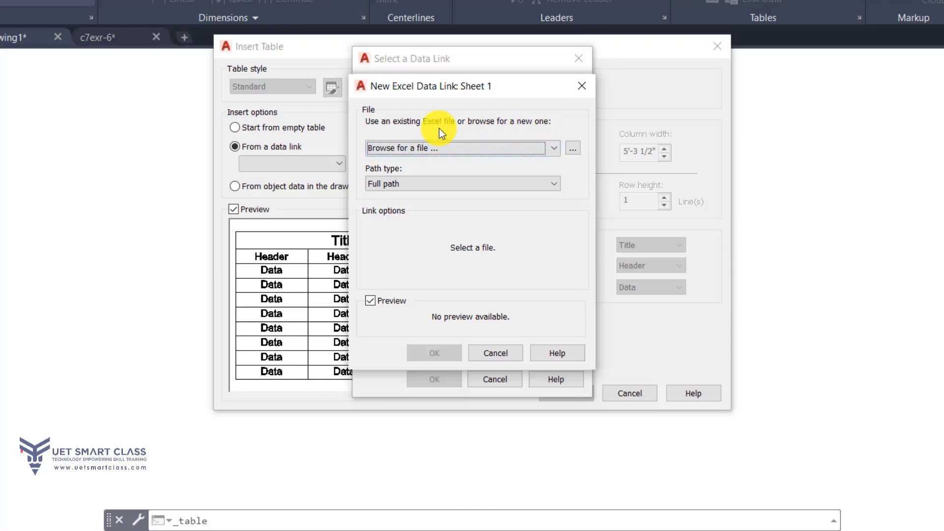
Examine the file browsing and path type options for the new data link, keeping Full path
left_click(533, 149)
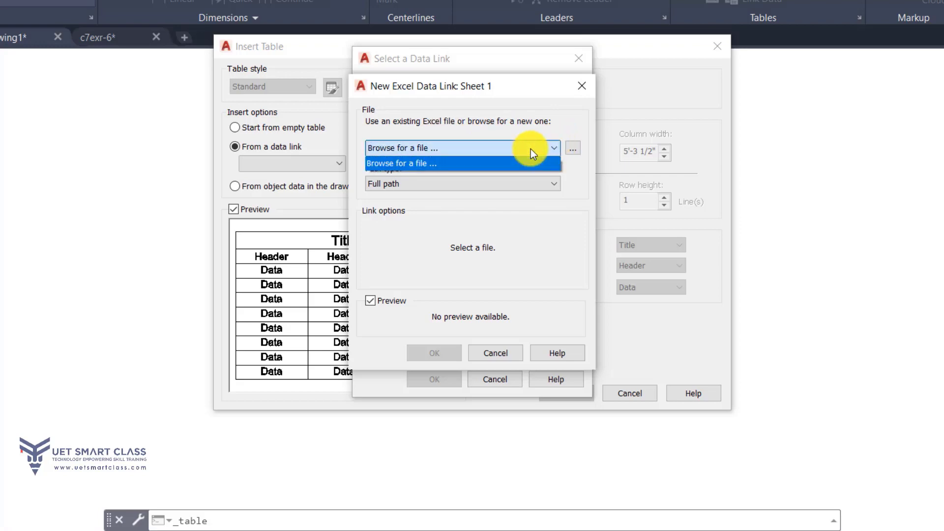
left_click(581, 149)
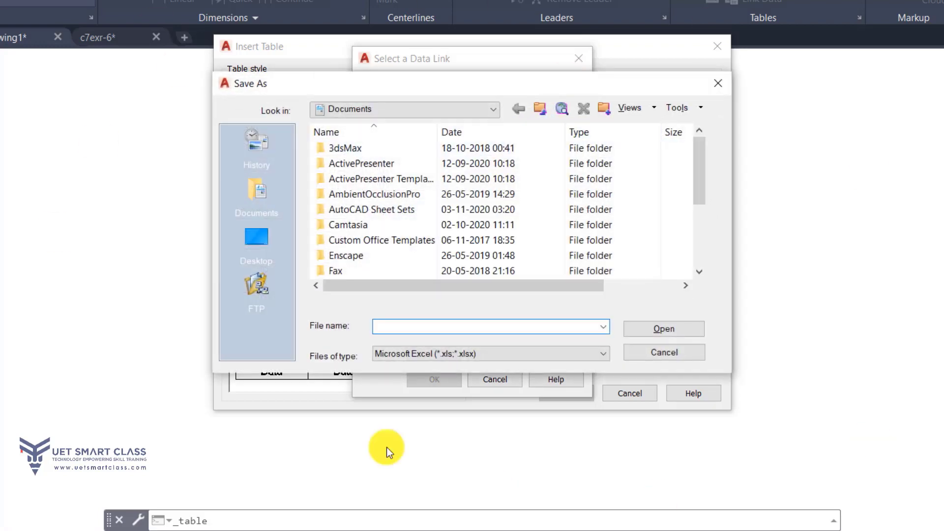
left_click(674, 347)
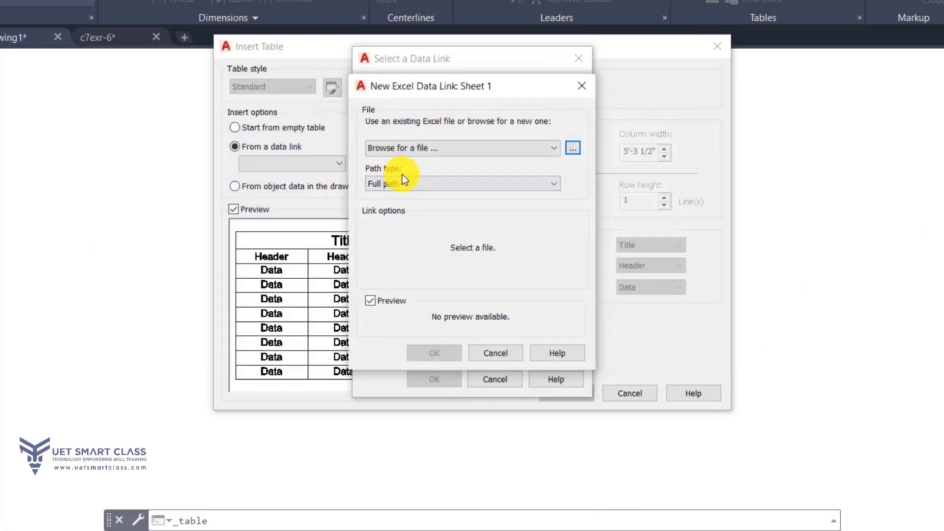
left_click(482, 187)
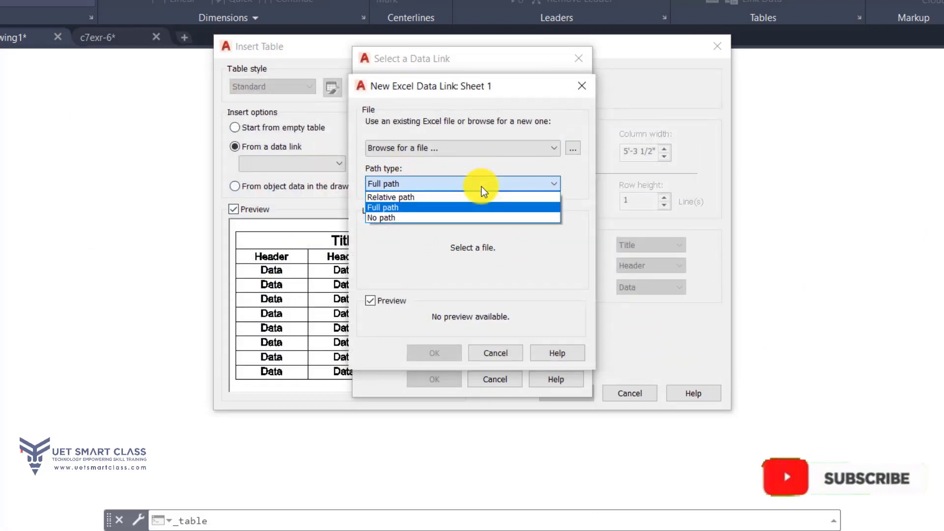
left_click(407, 202)
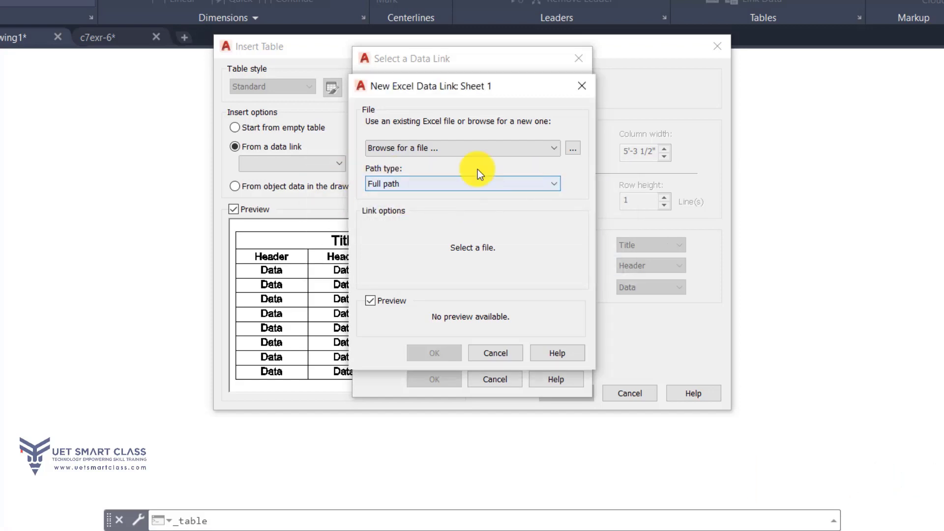
Browse for the Excel file to link, going to the "Co. & client works" folder on the C: drive
left_click(577, 148)
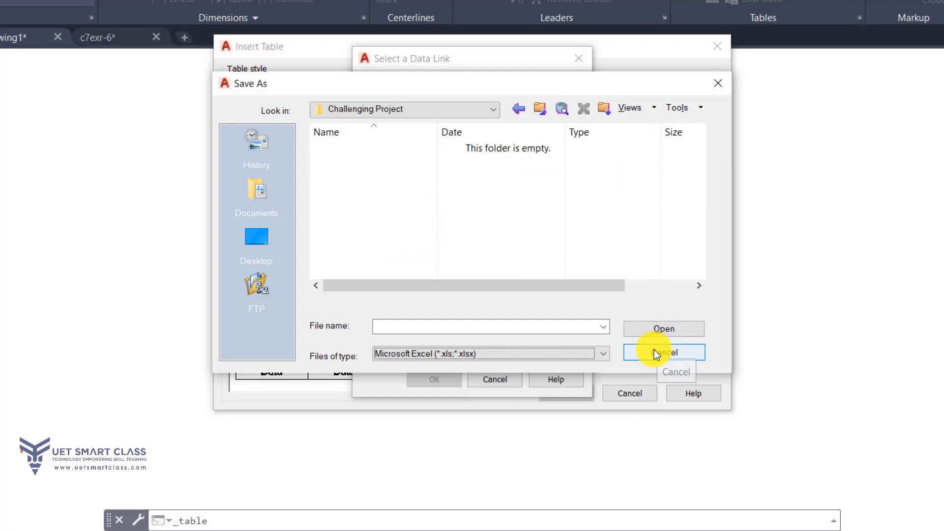
left_click(544, 103)
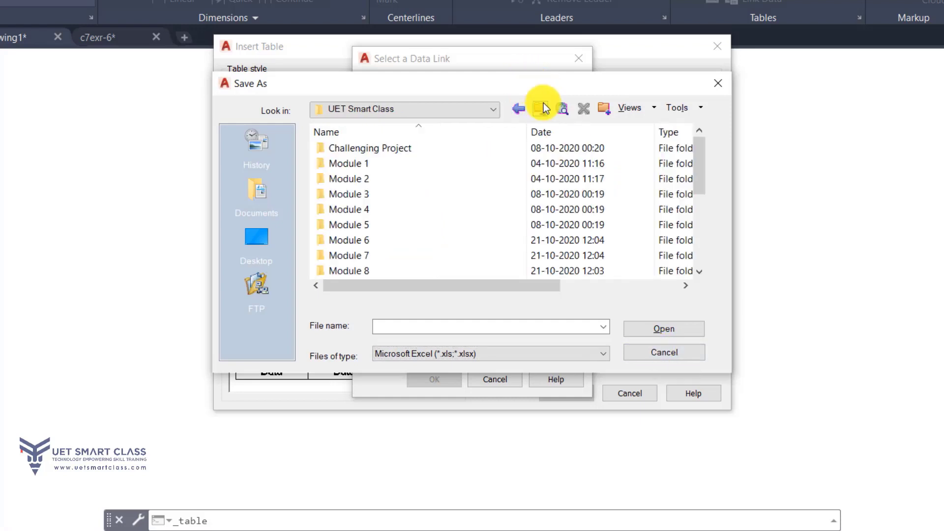
left_click(544, 103)
left_click(544, 103)
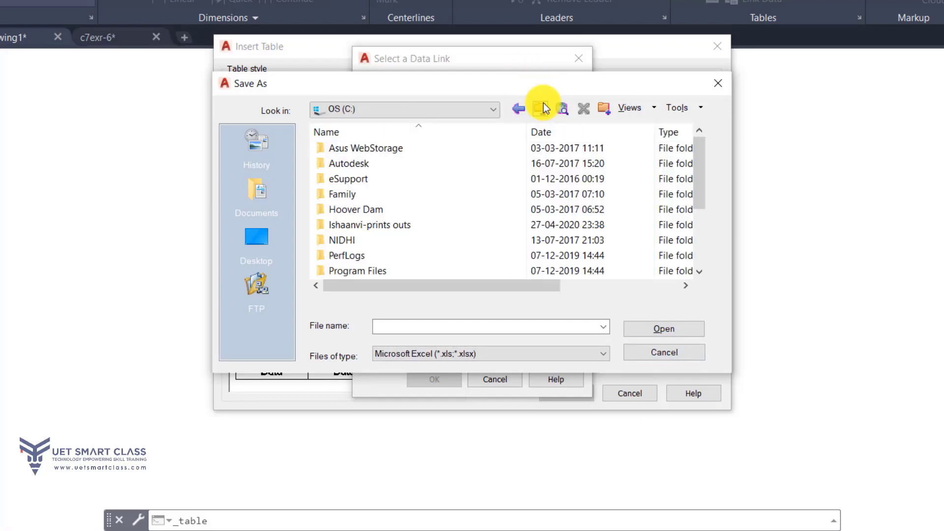
left_click(544, 102)
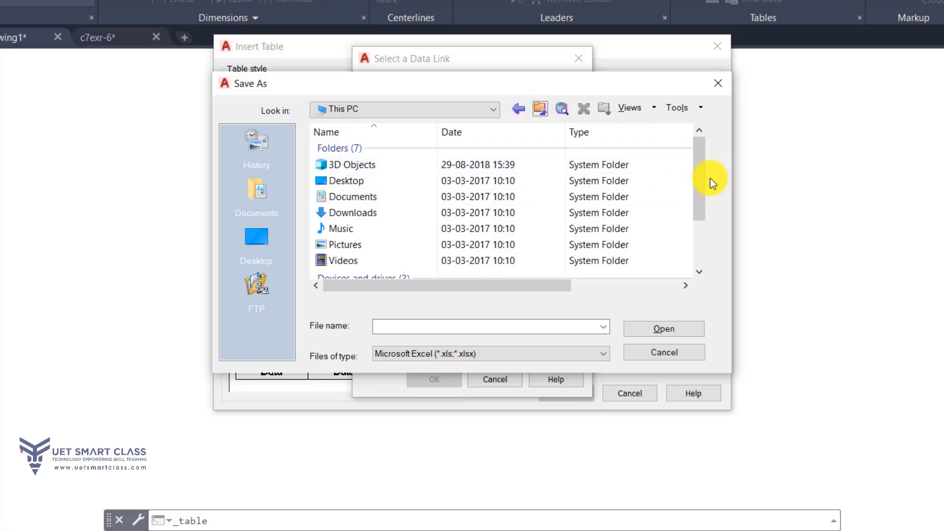
scroll(701, 183, "down", 2)
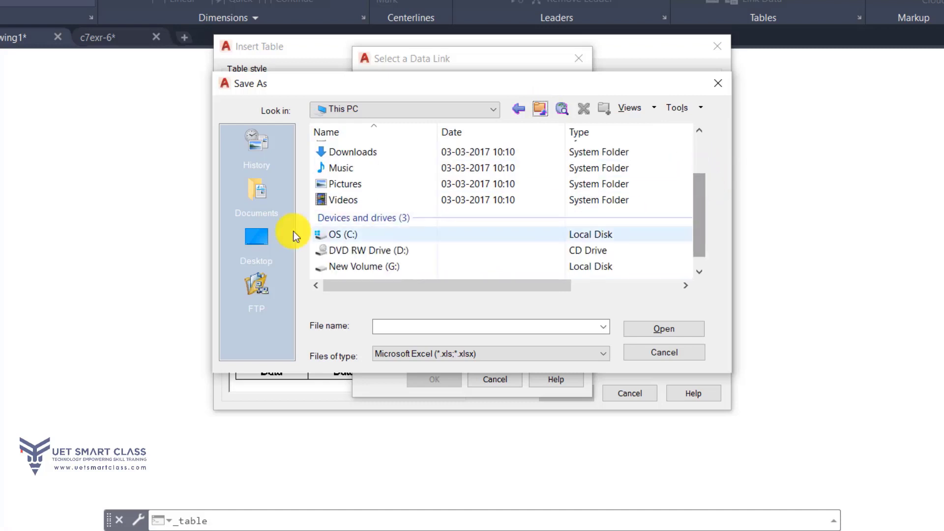
double_click(331, 233)
double_click(350, 240)
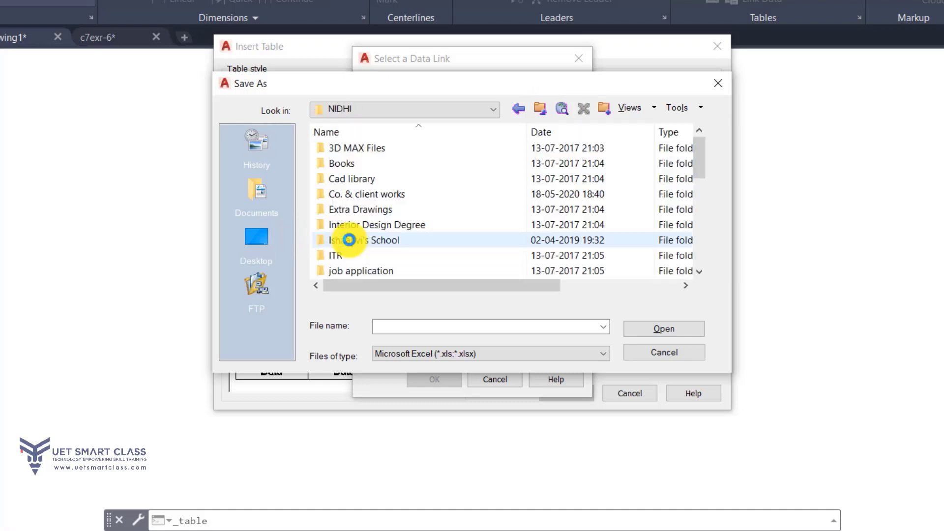
double_click(388, 199)
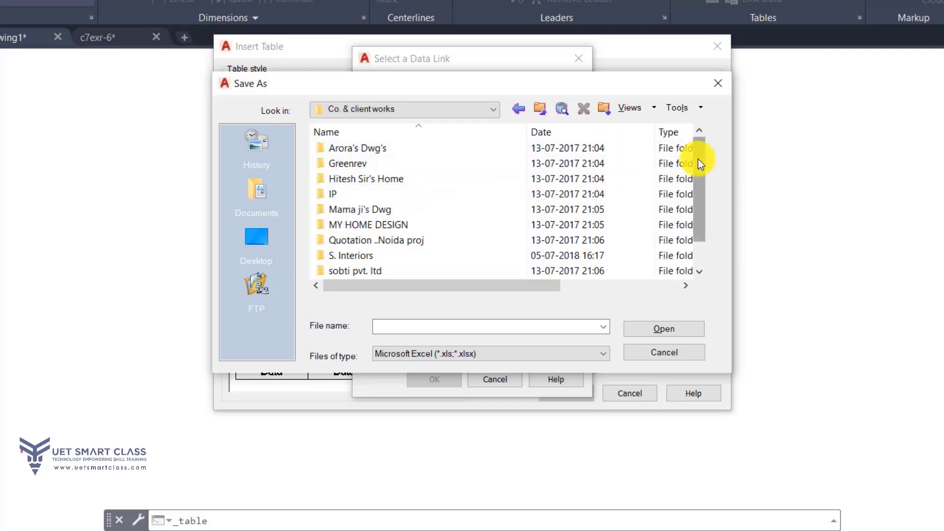
Choose "Quotation of Noida's proj..xlsx" from the "Quotation ..Noida proj" folder as the data link's source file
left_click_drag(701, 163, 706, 217)
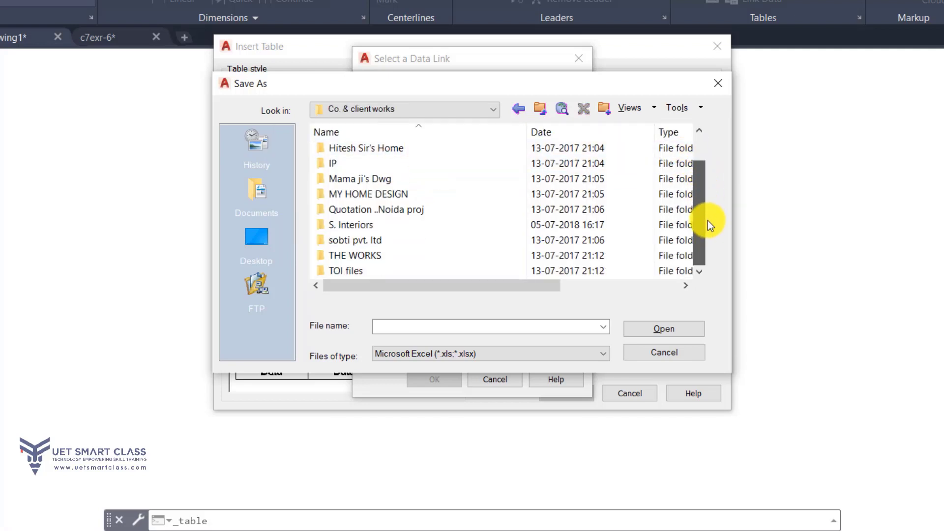
left_click(394, 211)
double_click(393, 211)
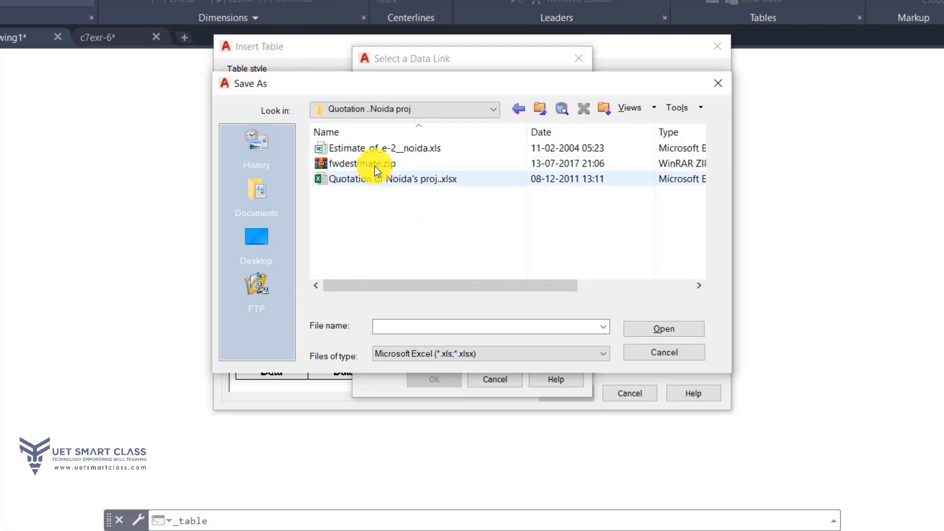
left_click(368, 179)
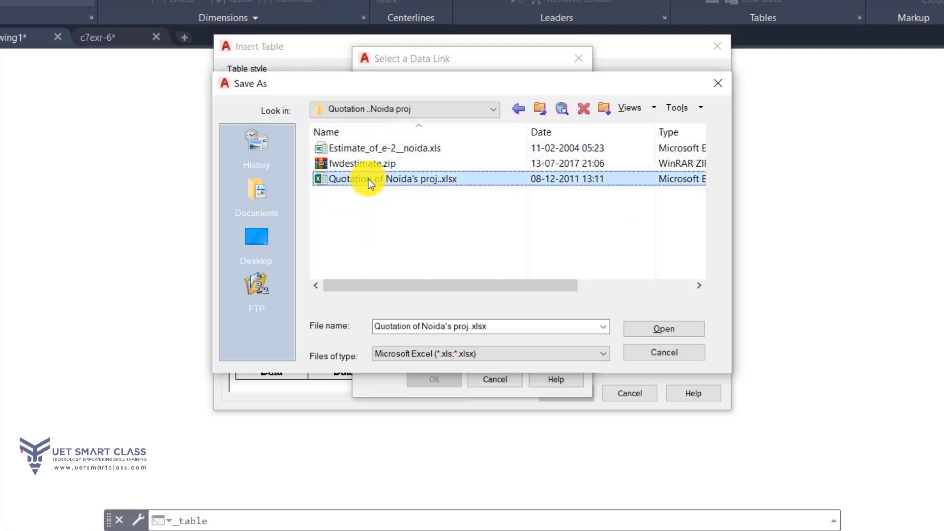
left_click(642, 335)
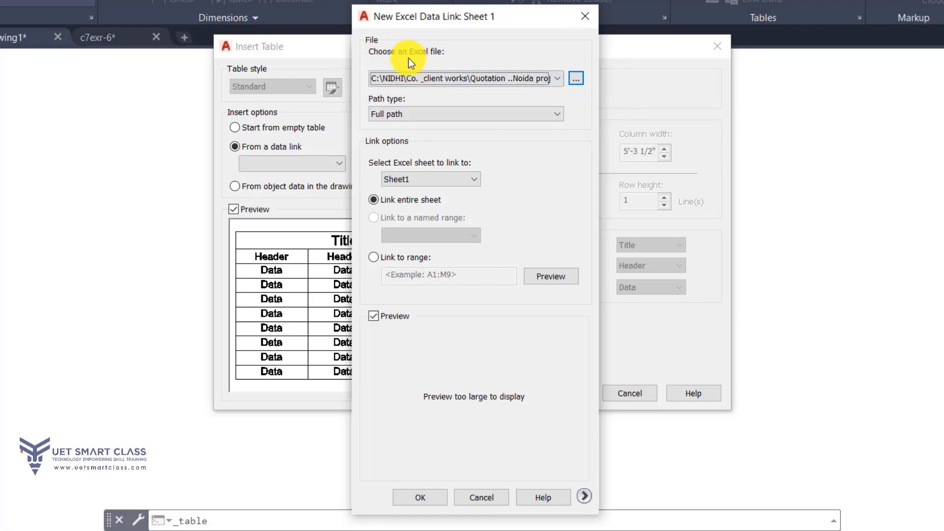
left_click(576, 78)
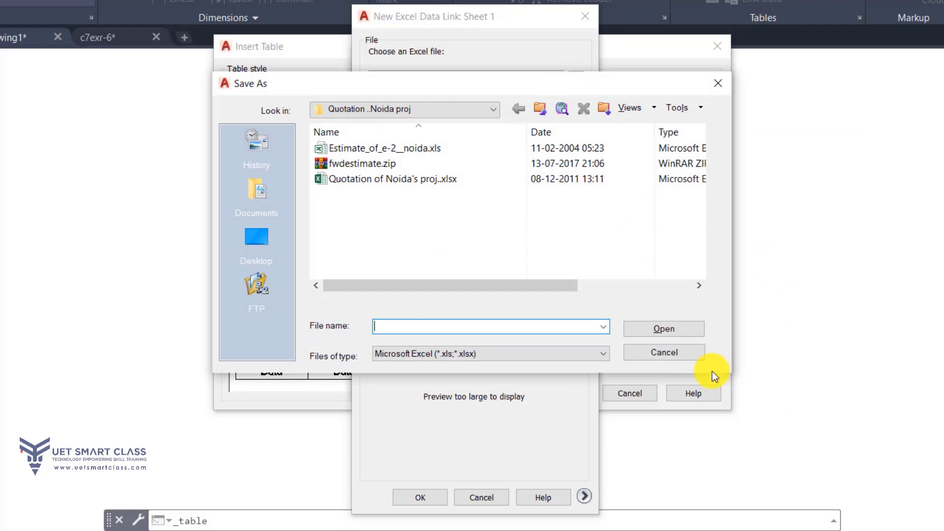
left_click(677, 357)
left_click(406, 120)
left_click(406, 120)
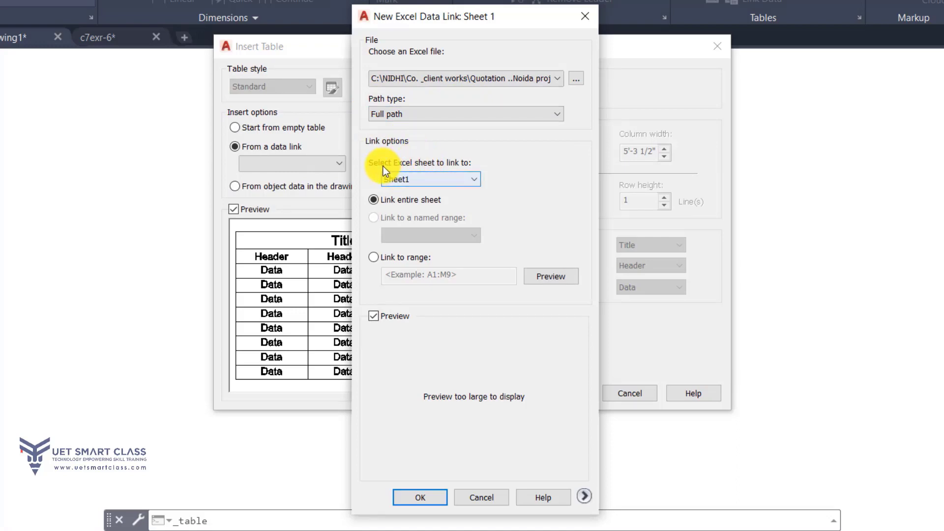
Choose Sheet1 as the Excel sheet to link to, with the entire sheet linked
left_click(460, 178)
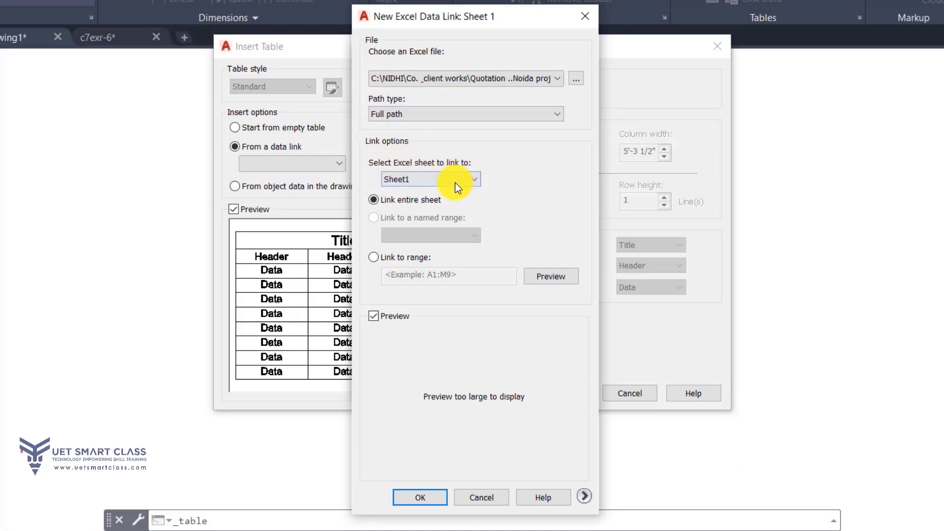
left_click(423, 182)
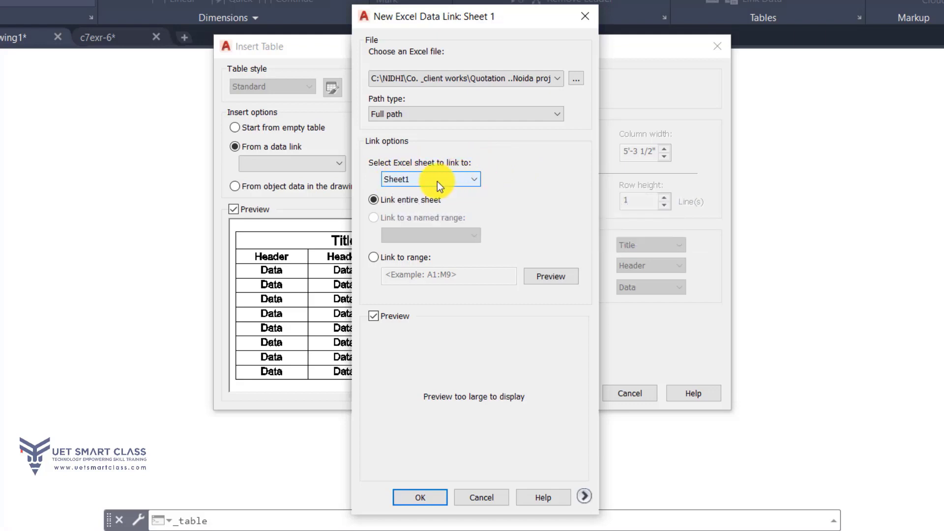
left_click(383, 205)
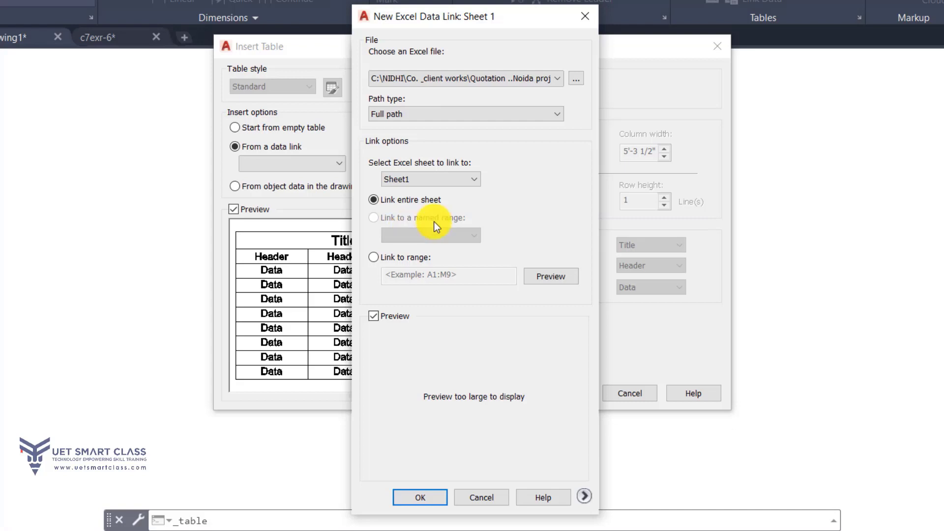
Try linking to the cell range A:D instead of the entire sheet, including the range preview
left_click(385, 260)
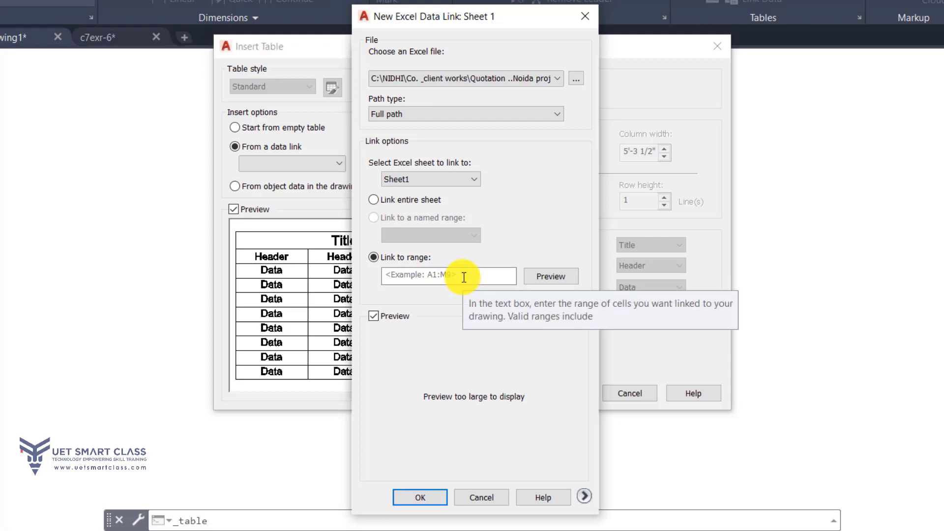
left_click(562, 281)
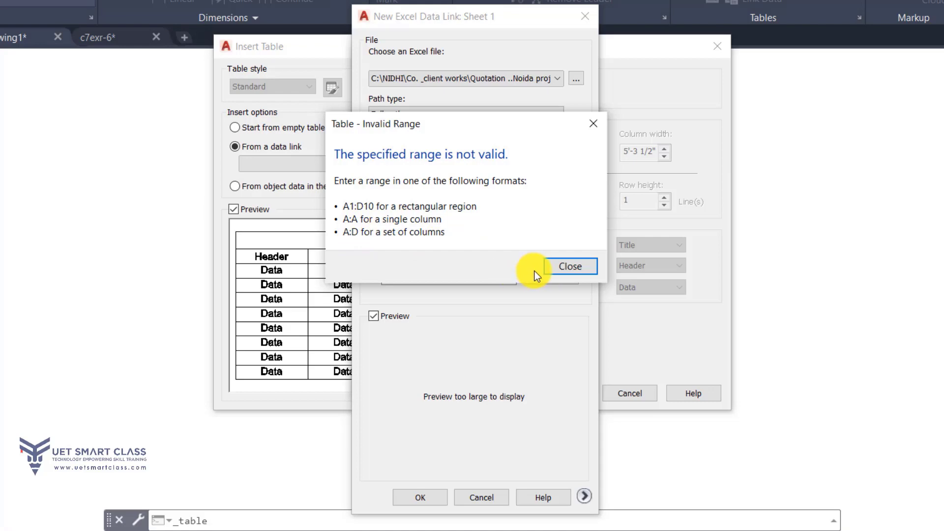
left_click(550, 266)
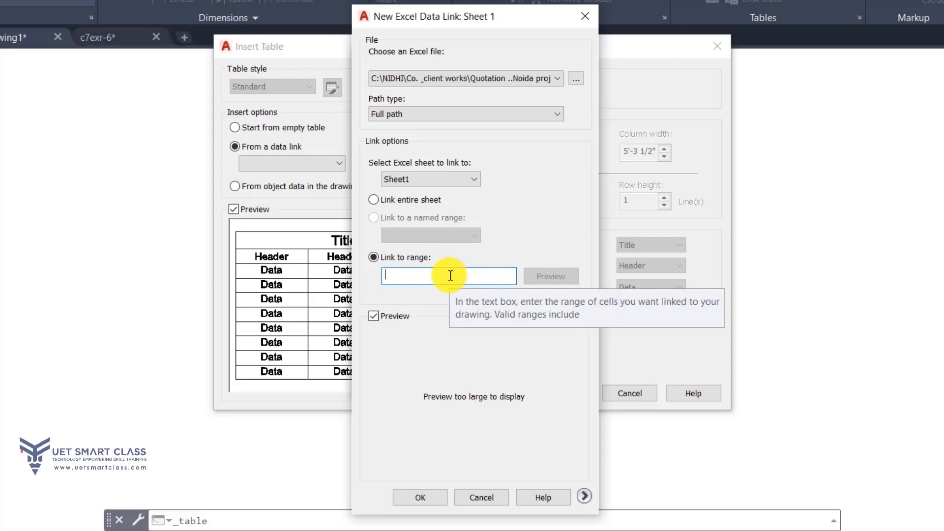
left_click(377, 199)
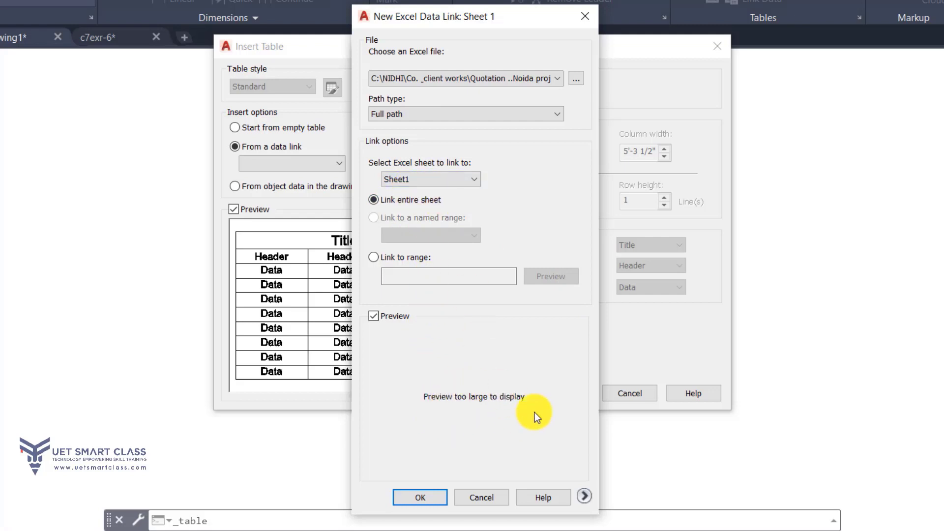
left_click(374, 257)
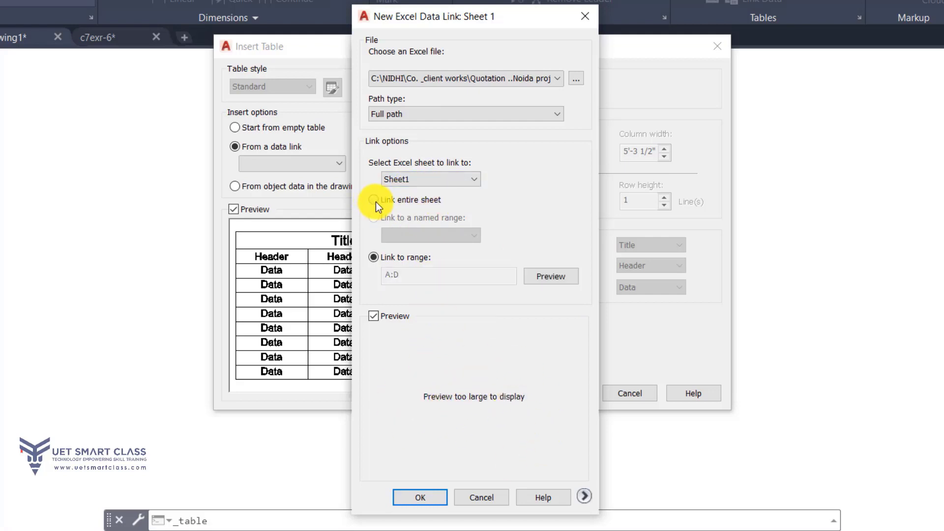
Confirm the new Excel data link with its preview kept on, and select Sheet 1 as the table's data link
left_click(374, 316)
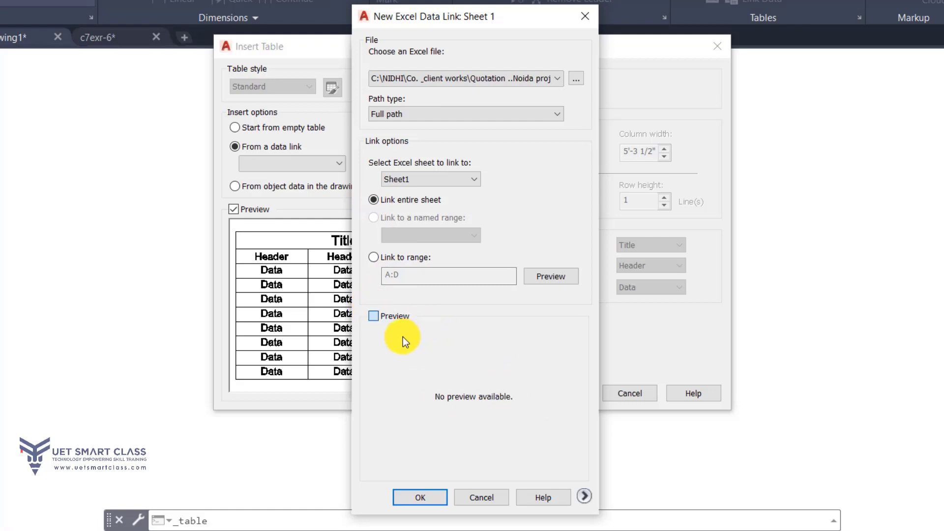
left_click(381, 320)
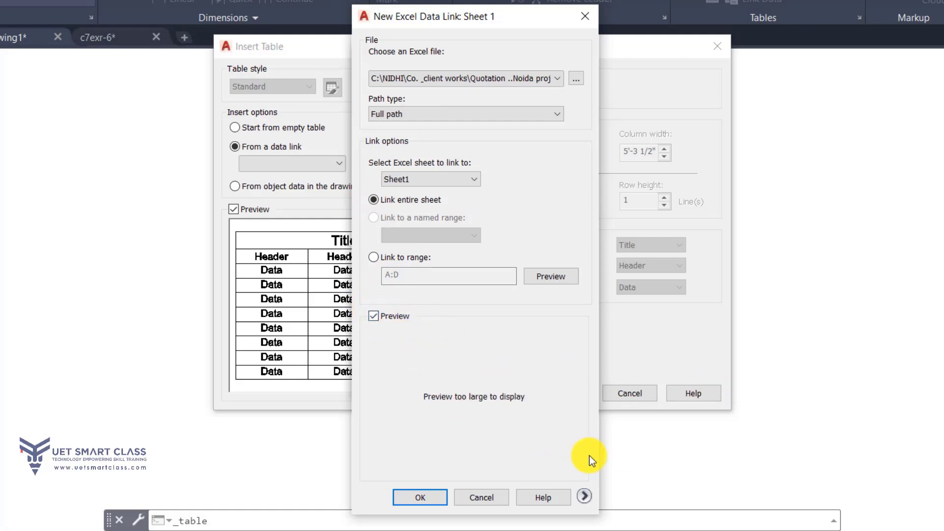
left_click(401, 500)
left_click(419, 115)
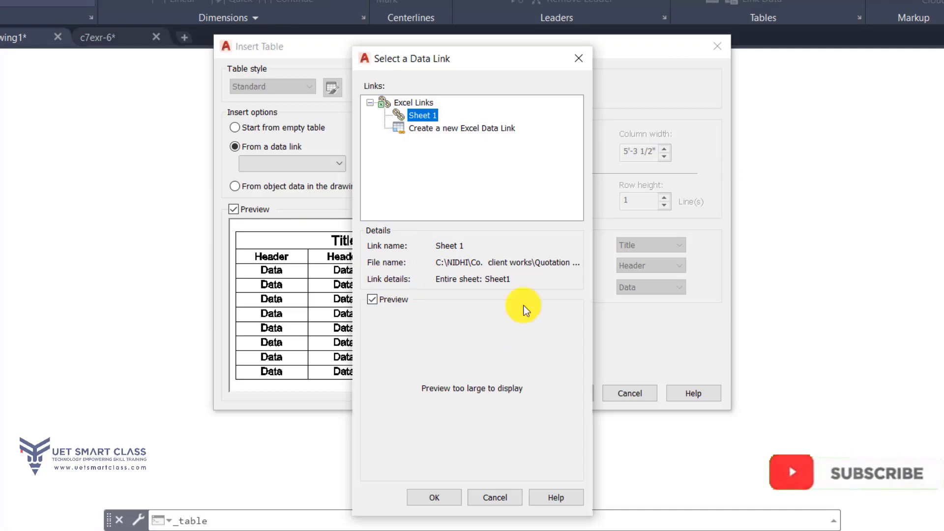
left_click(460, 496)
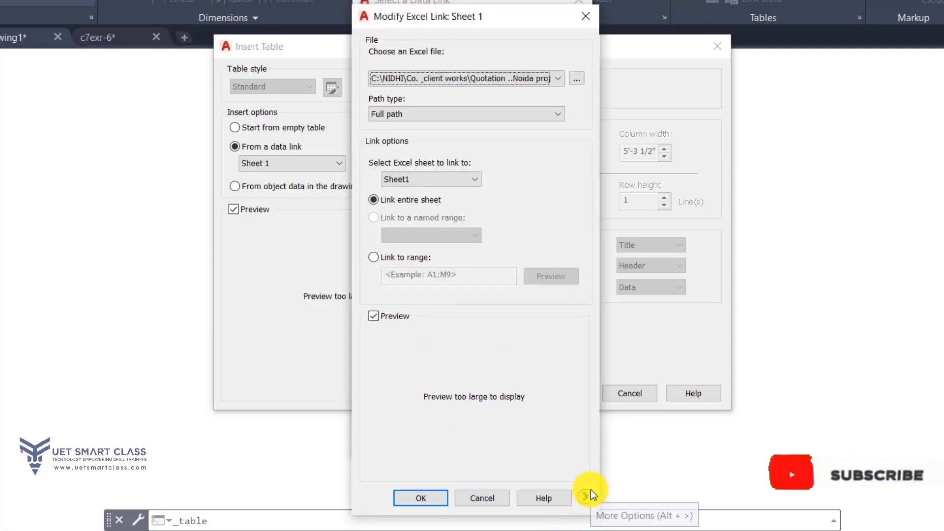
Expand the Sheet 1 link's options and set cell contents to Convert data formats to text, solve formulas in Excel, with writing to source file allowed
left_click(586, 494)
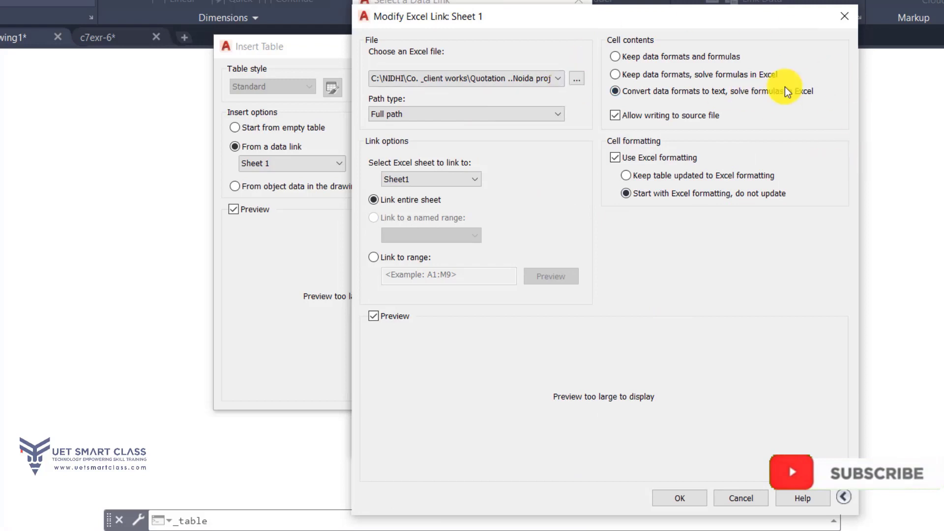
mouse_move(697, 161)
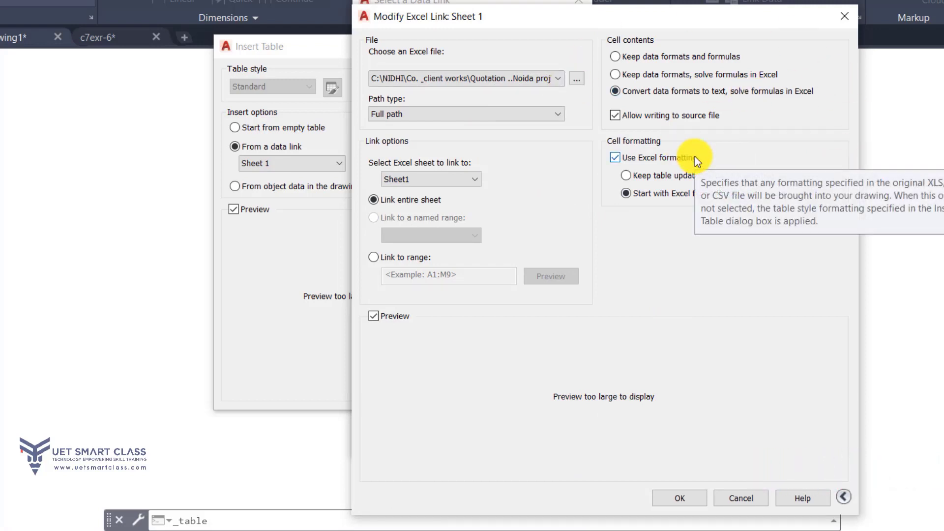
mouse_move(725, 61)
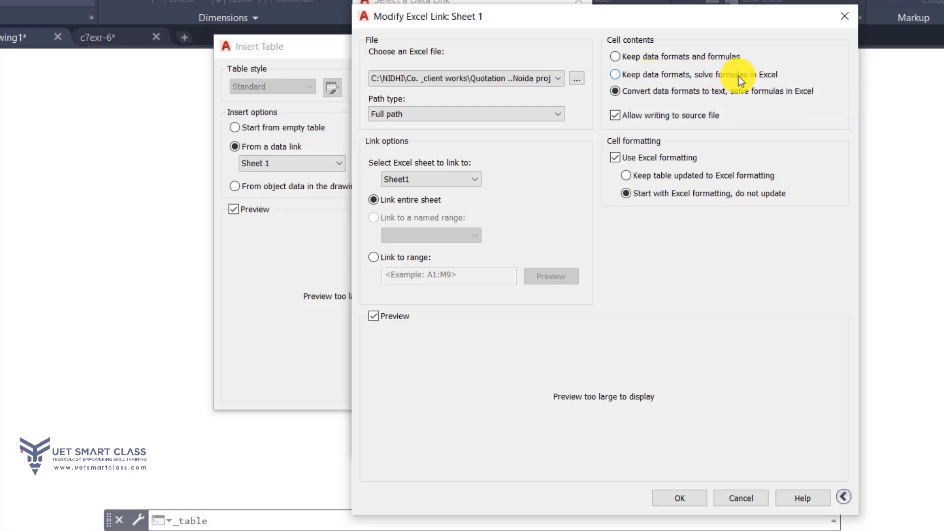
left_click(770, 75)
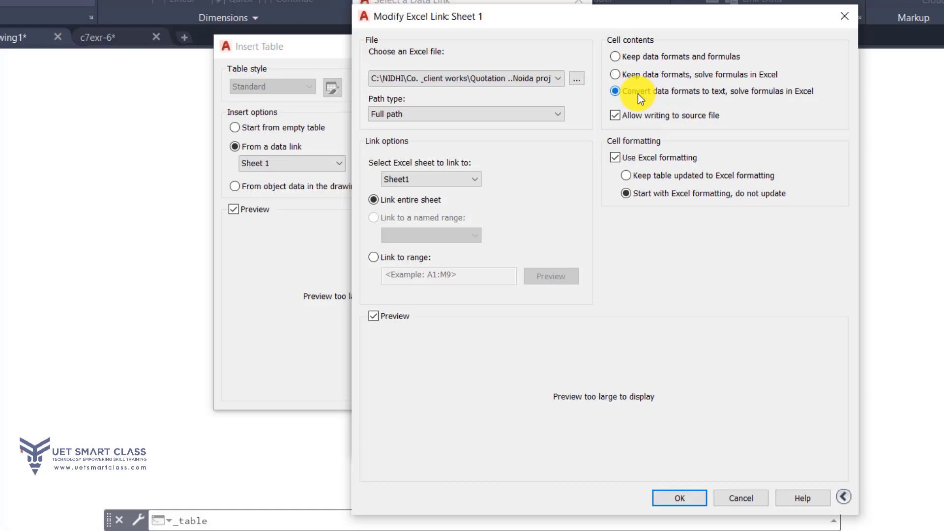
left_click(621, 93)
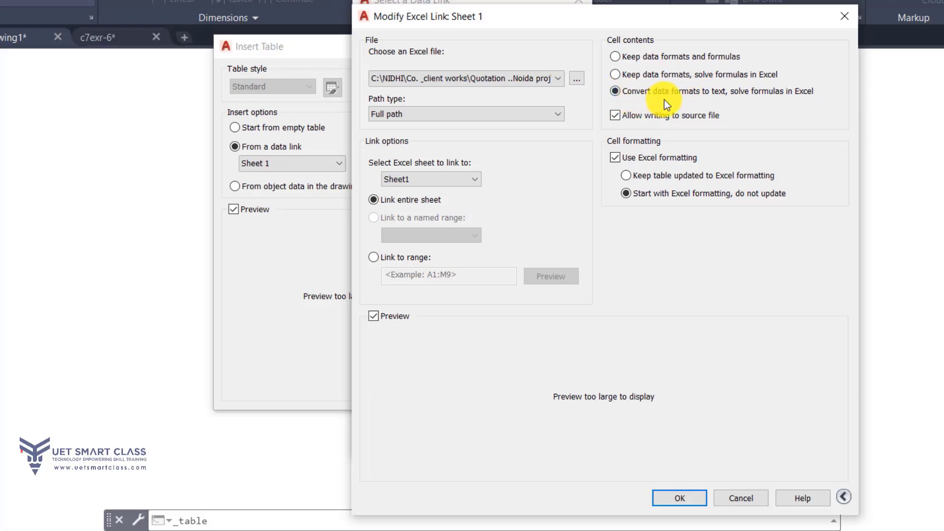
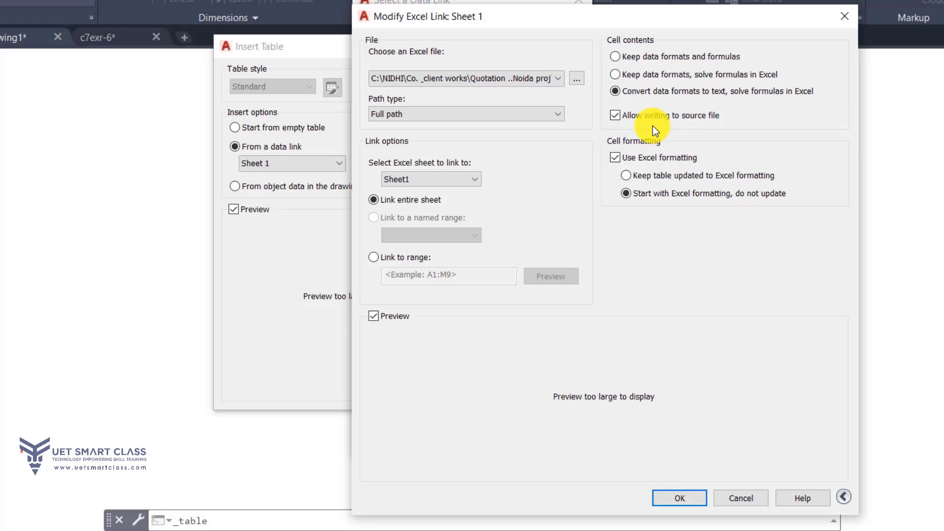
left_click(627, 118)
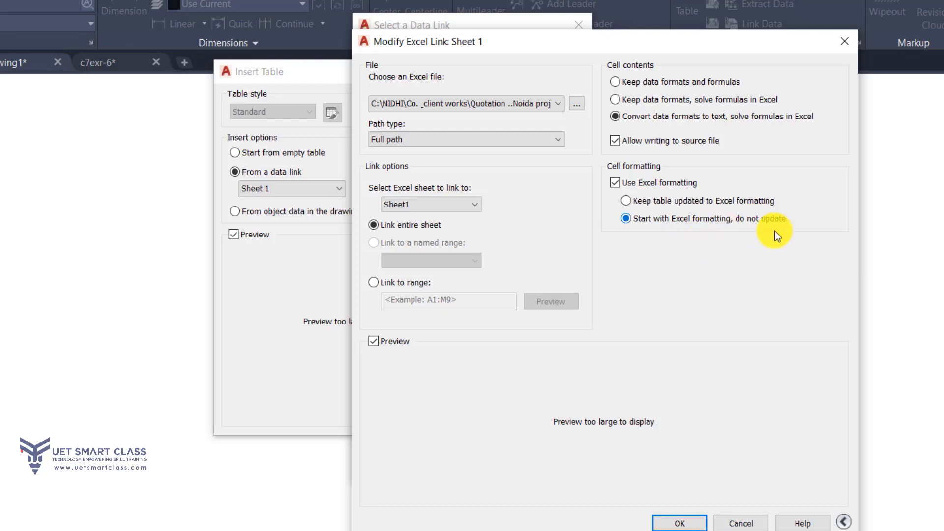
Set the link's cell formatting to Start with Excel formatting, do not update, and return to the Insert Table settings
left_click(655, 200)
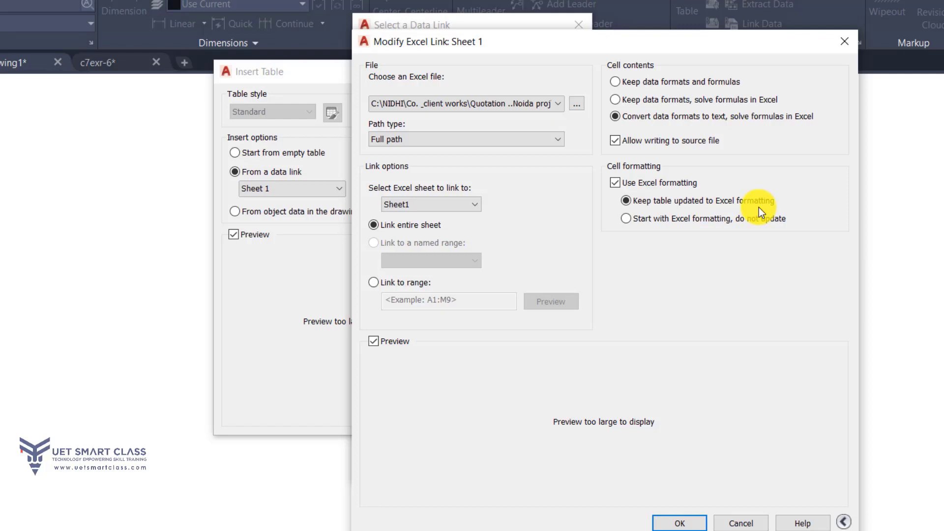
mouse_move(659, 203)
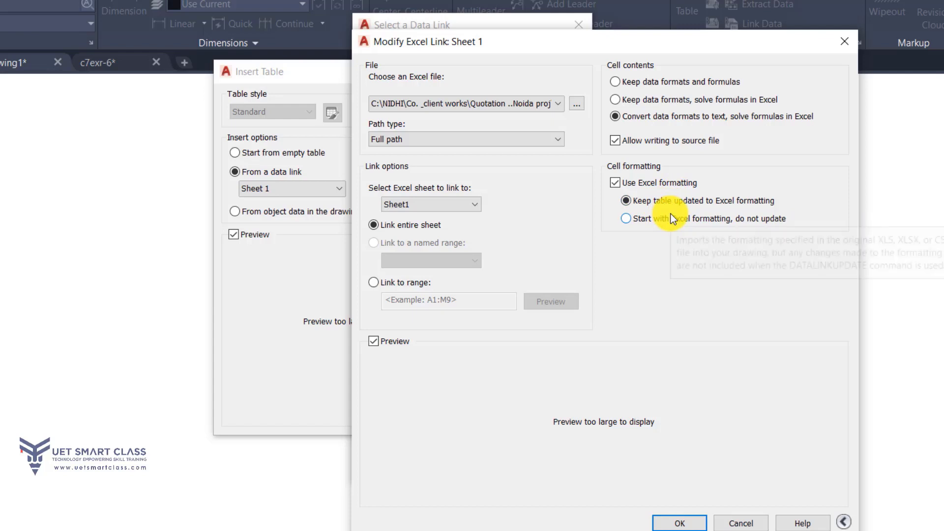
left_click(657, 222)
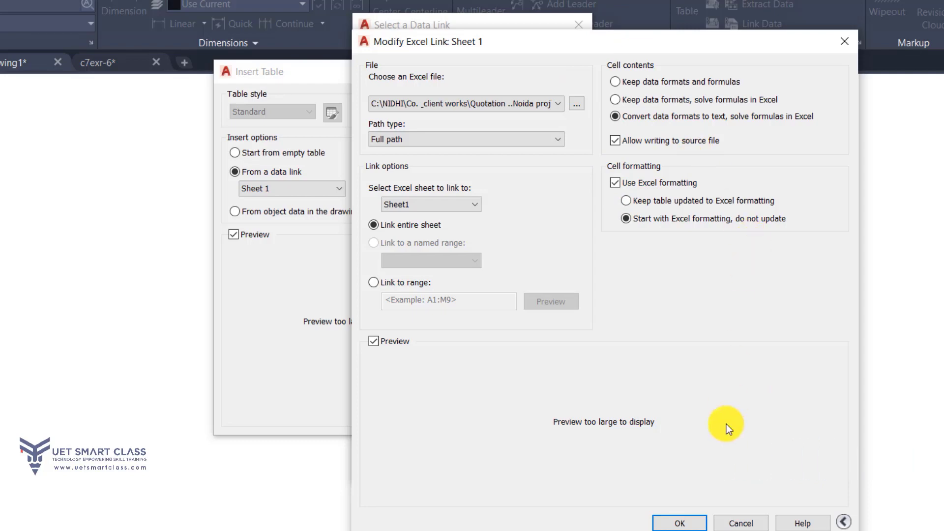
left_click(689, 523)
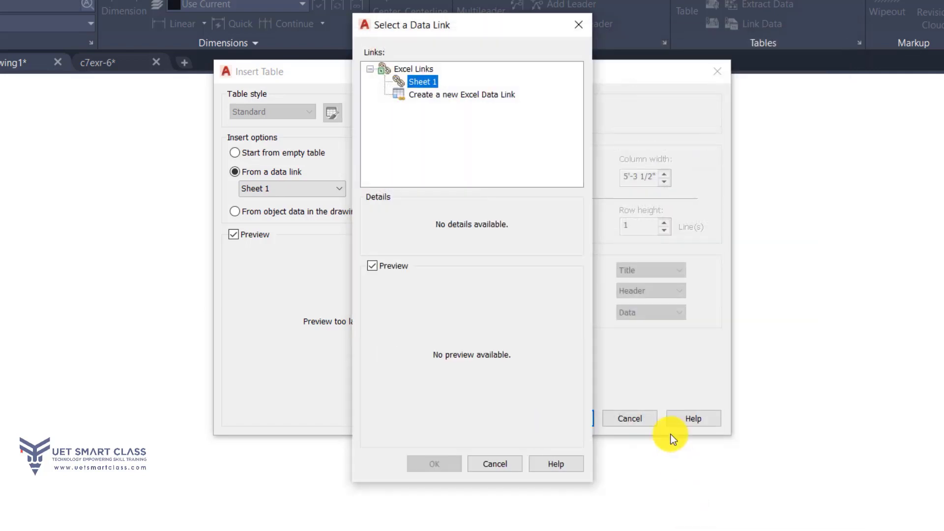
left_click(474, 460)
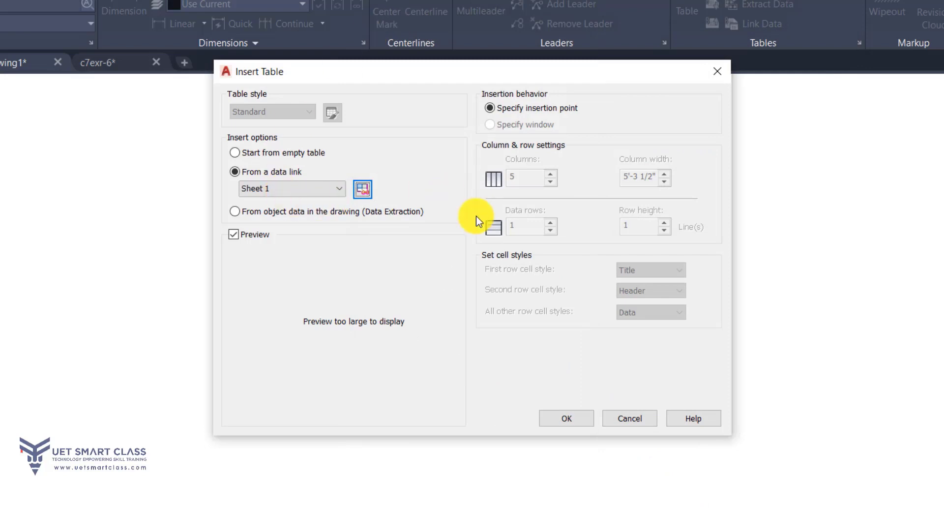
Try the From object data in the drawing (Data Extraction) insert option, and switch to Start from empty table
left_click(271, 214)
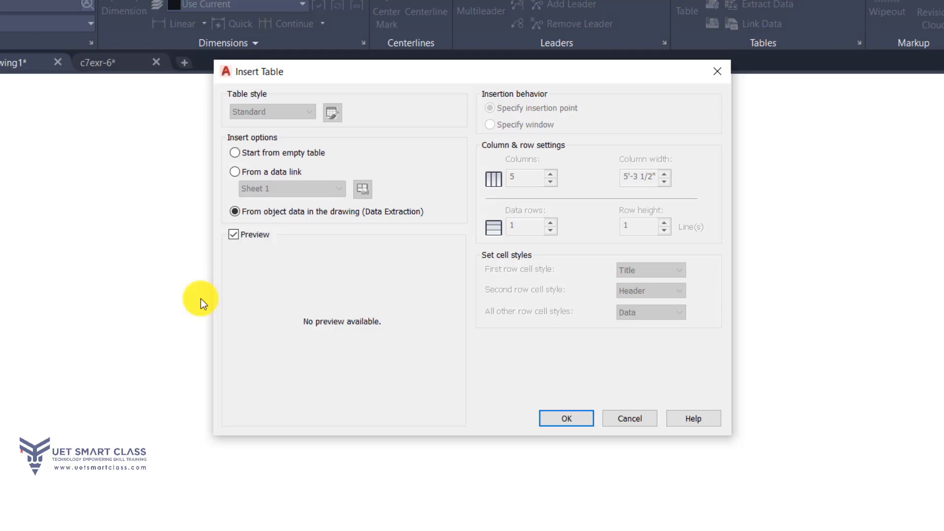
left_click(557, 419)
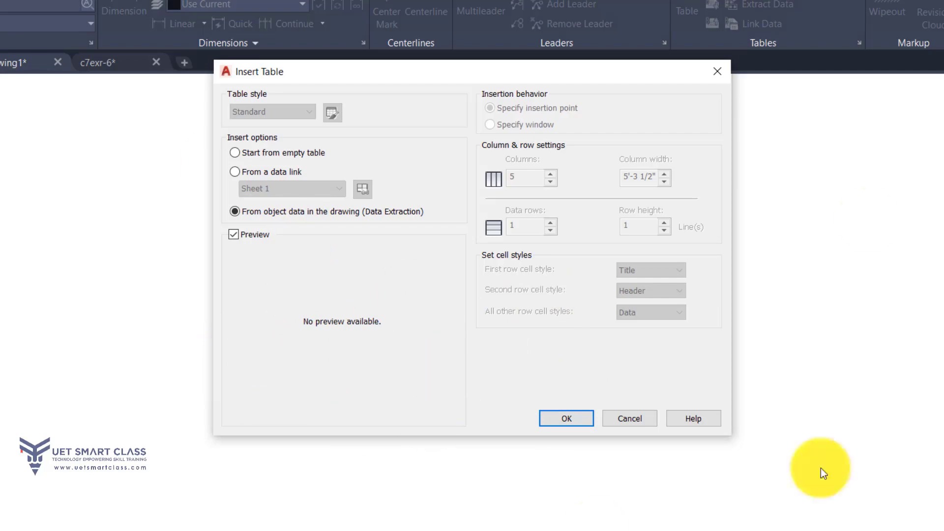
left_click(281, 153)
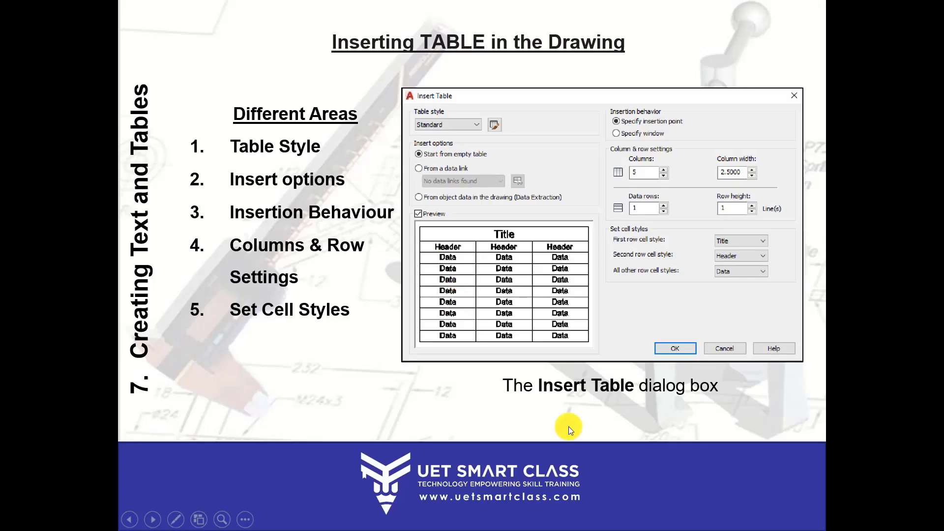
left_click(568, 427)
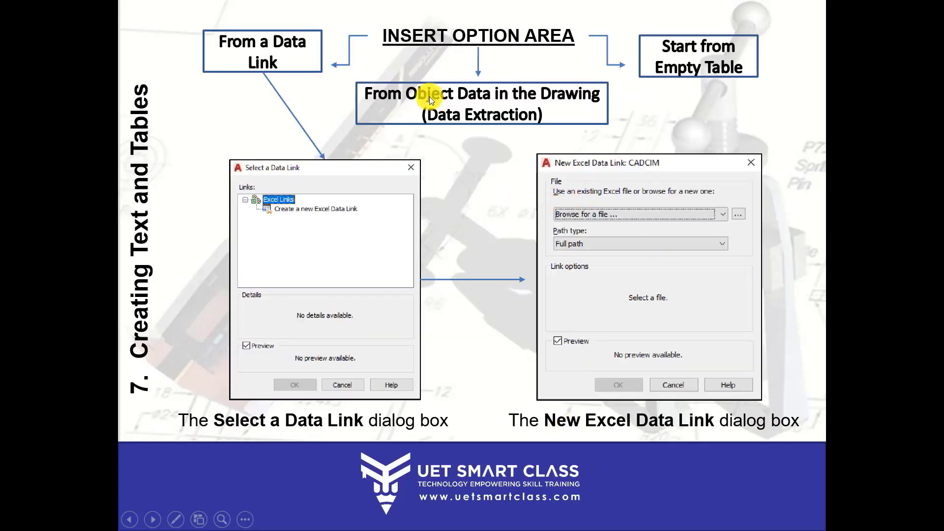